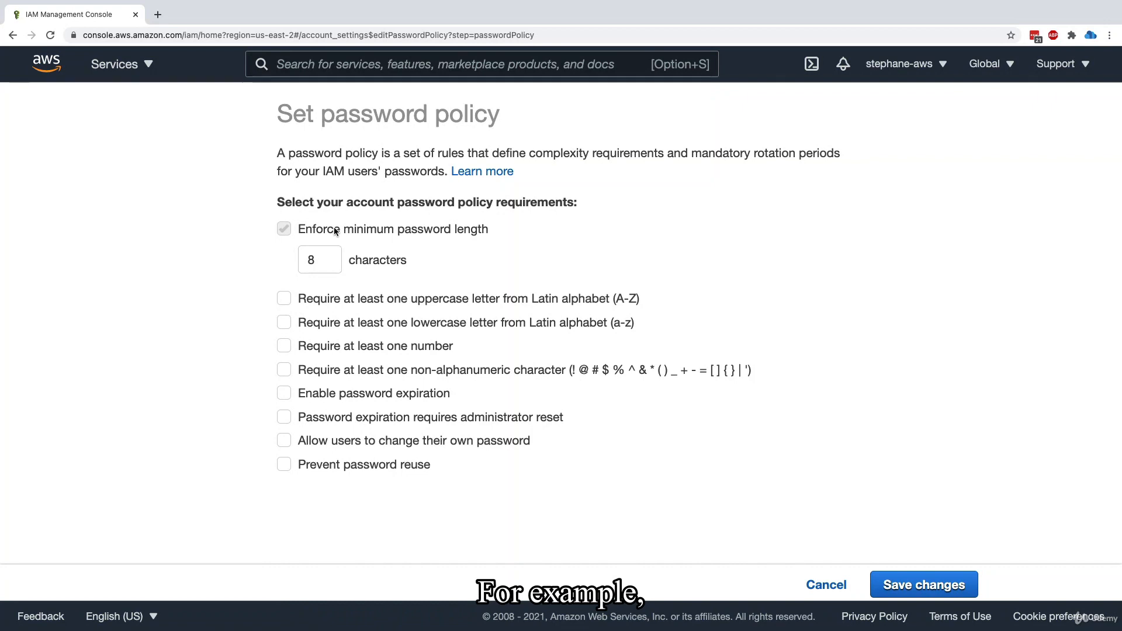
- Require an uppercase letter, a lowercase letter and a number in the password policy (8-character minimum), then save
{"action": "left_click_drag", "start_coordinate": [343, 228], "coordinate": [486, 227]}
{"action": "left_click", "coordinate": [486, 227]}
{"action": "left_click", "coordinate": [460, 298]}
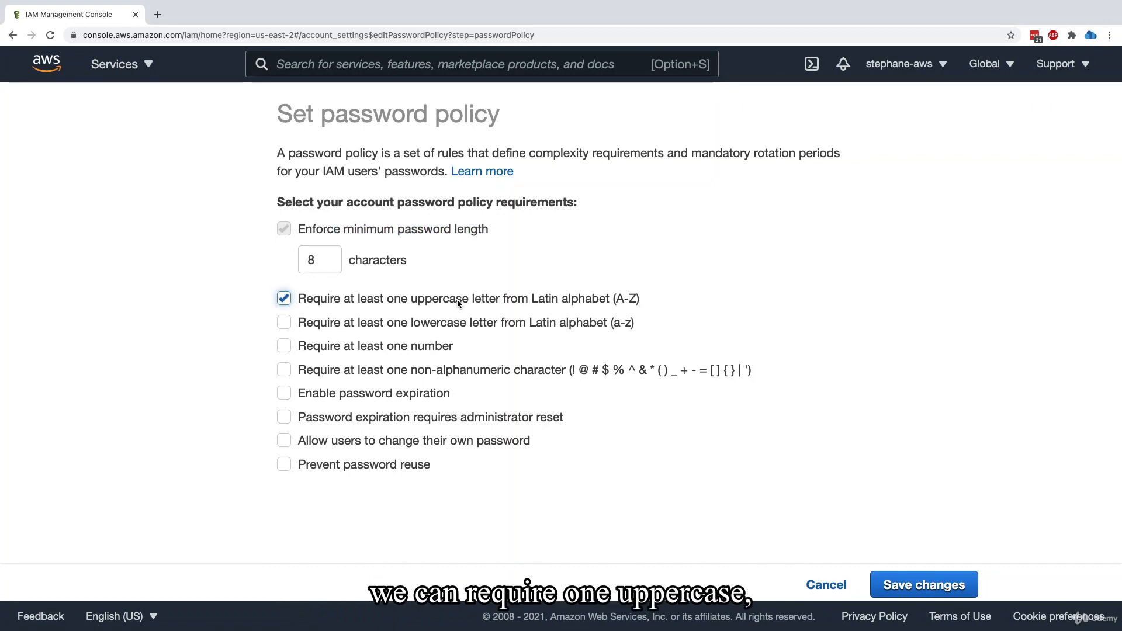
{"action": "left_click", "coordinate": [446, 322]}
{"action": "left_click", "coordinate": [435, 345]}
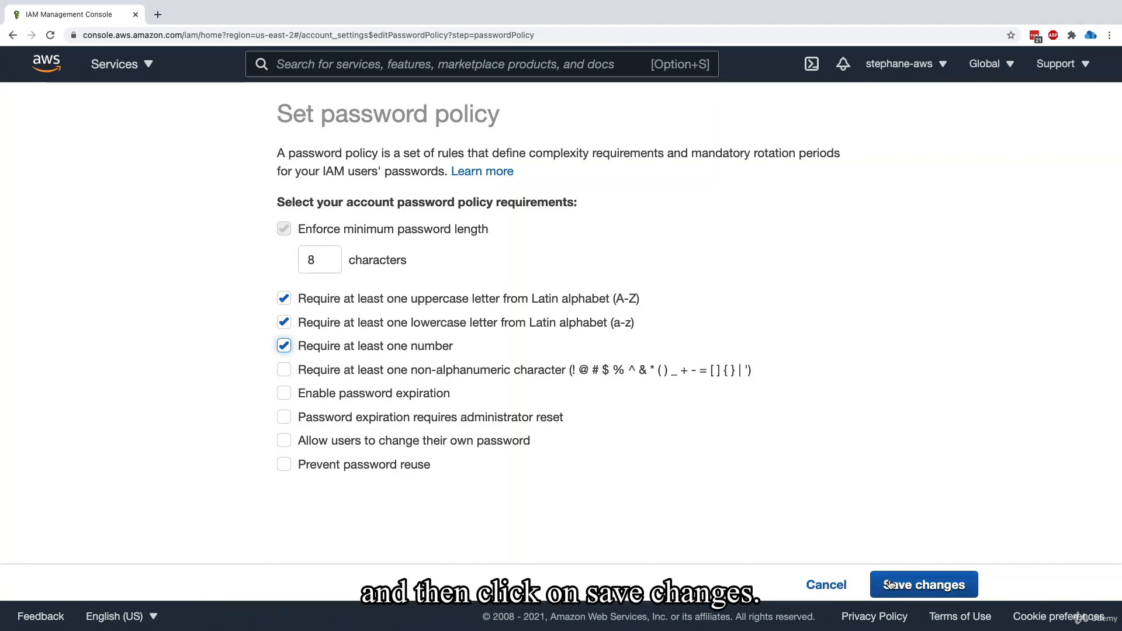
{"action": "left_click", "coordinate": [912, 585]}
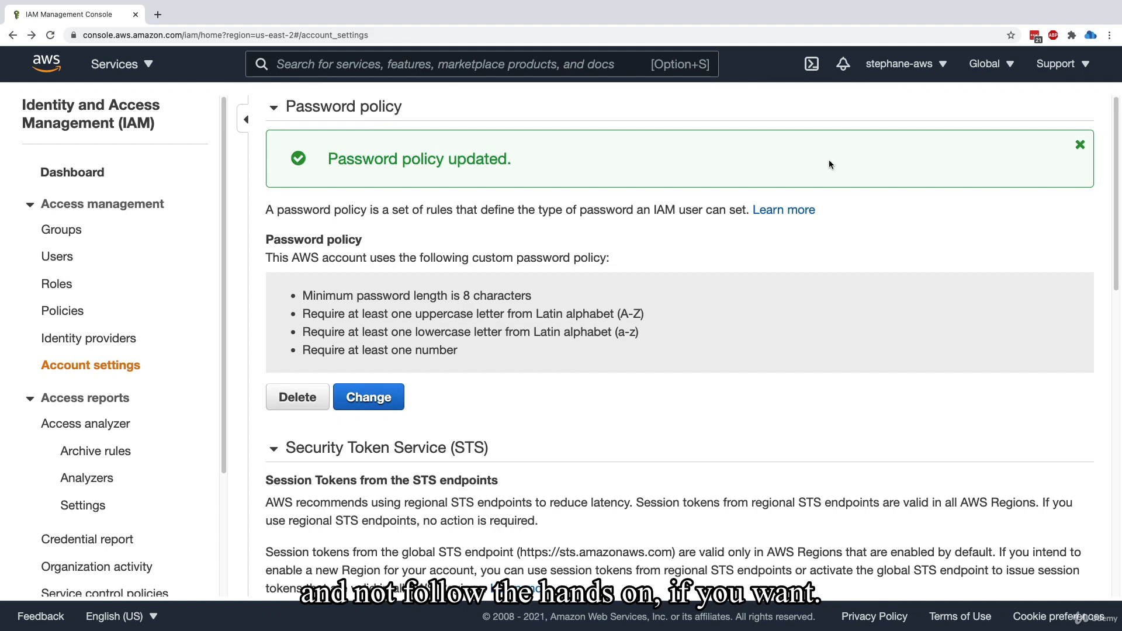
- From the account menu, open My Security Credentials, expand the MFA section and start Activate MFA
{"action": "left_click", "coordinate": [894, 73]}
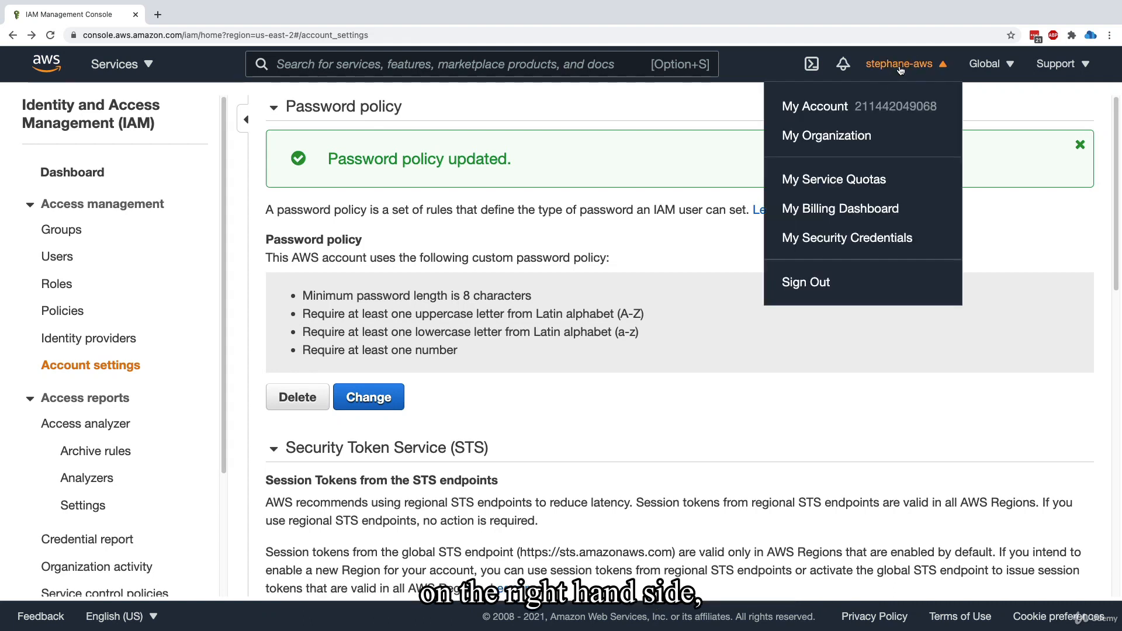
{"action": "left_click", "coordinate": [842, 246]}
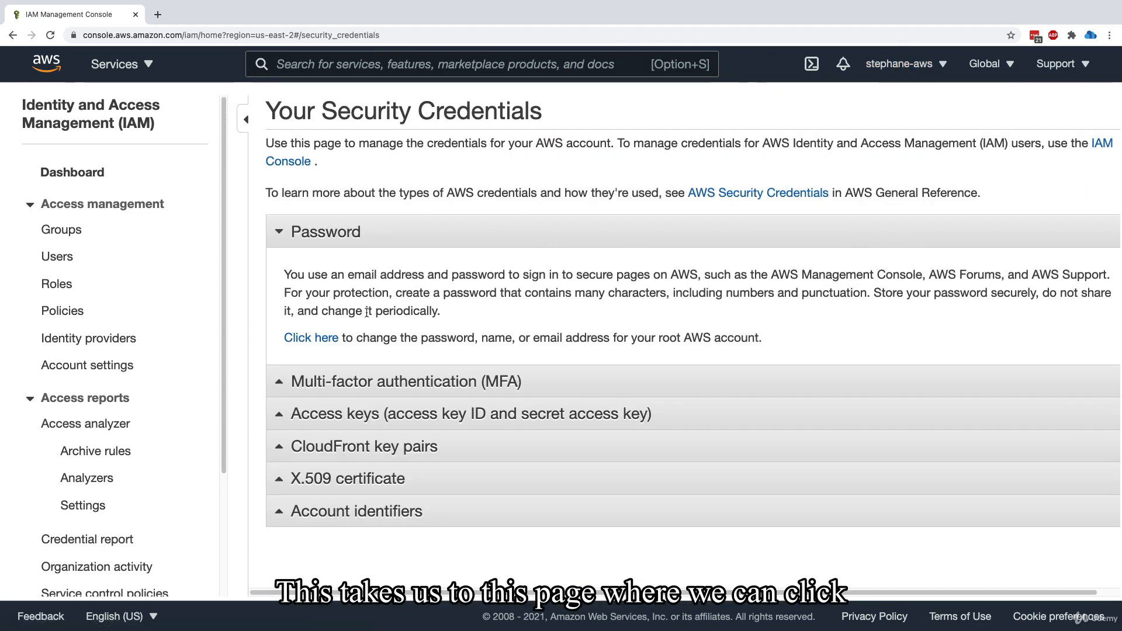
{"action": "left_click", "coordinate": [431, 387]}
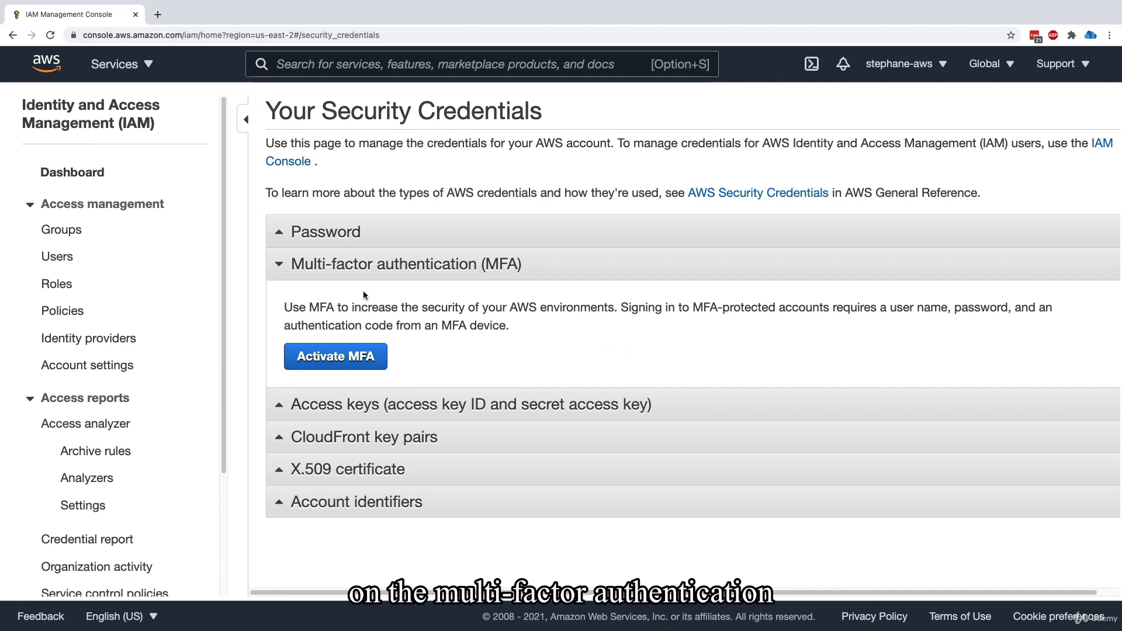
{"action": "left_click", "coordinate": [371, 360]}
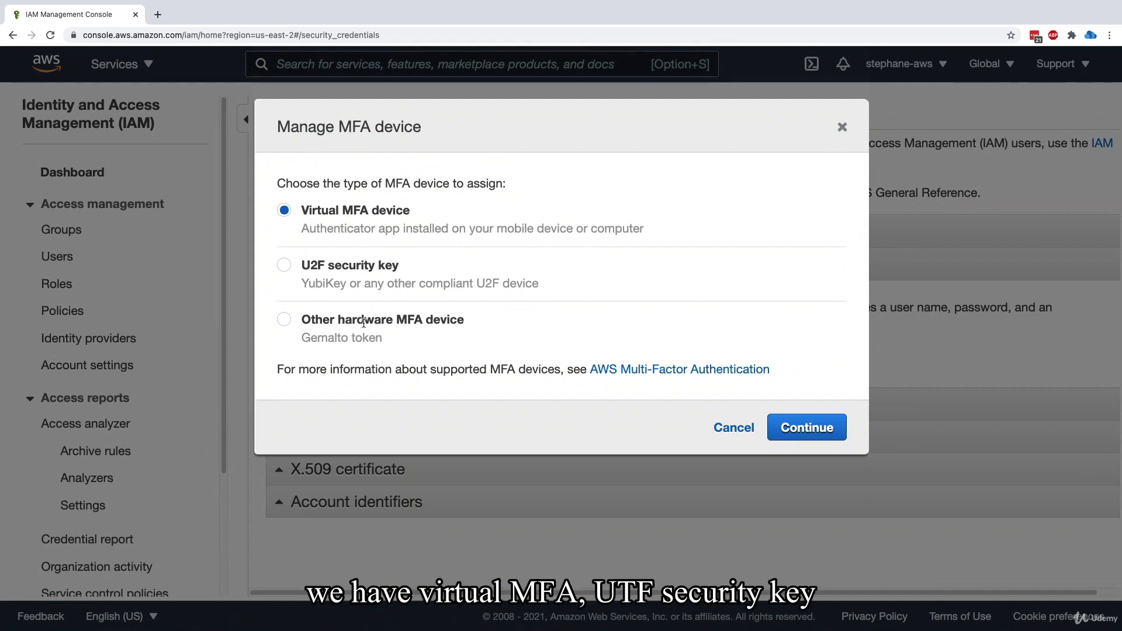
- Continue with Virtual MFA device and open the list of compatible authenticator applications
{"action": "left_click_drag", "start_coordinate": [320, 228], "coordinate": [386, 229]}
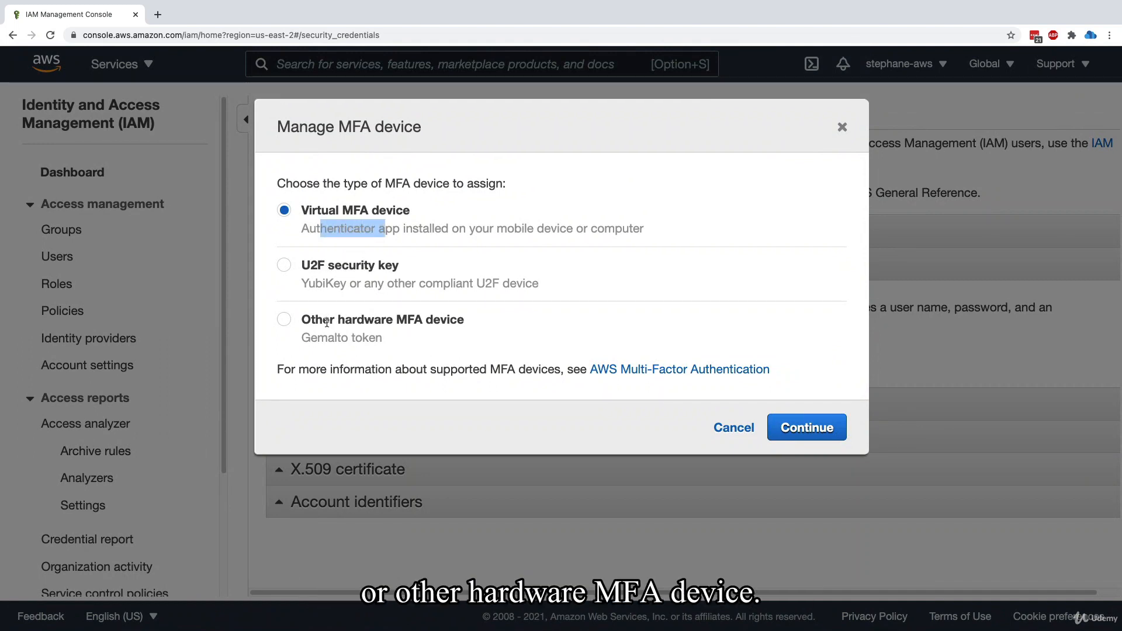
{"action": "left_click", "coordinate": [393, 240]}
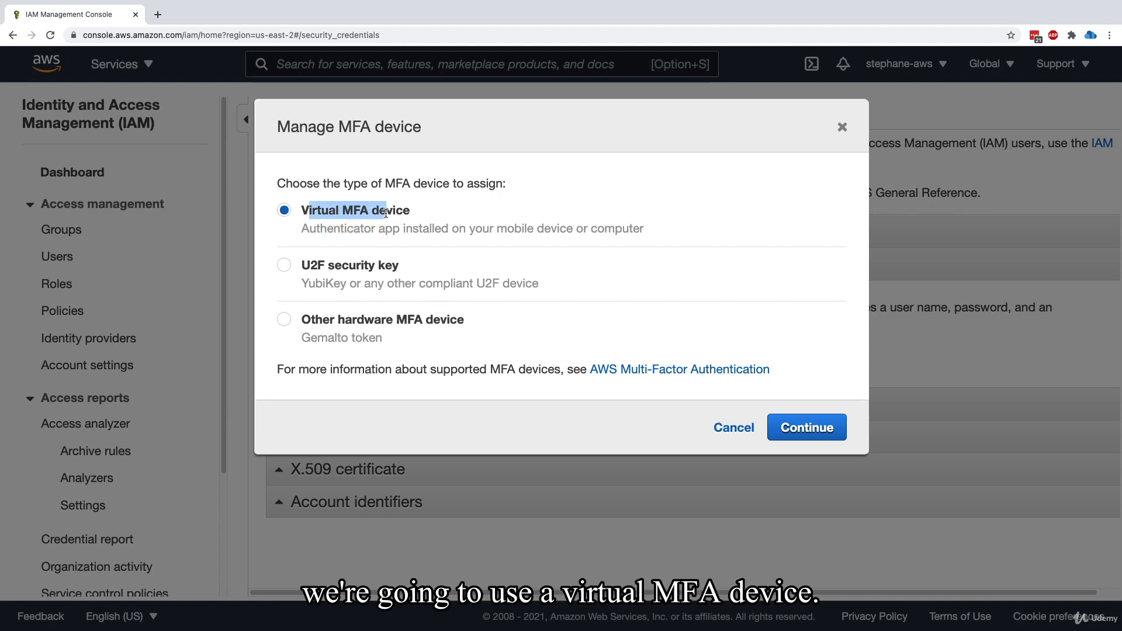
{"action": "left_click", "coordinate": [790, 432]}
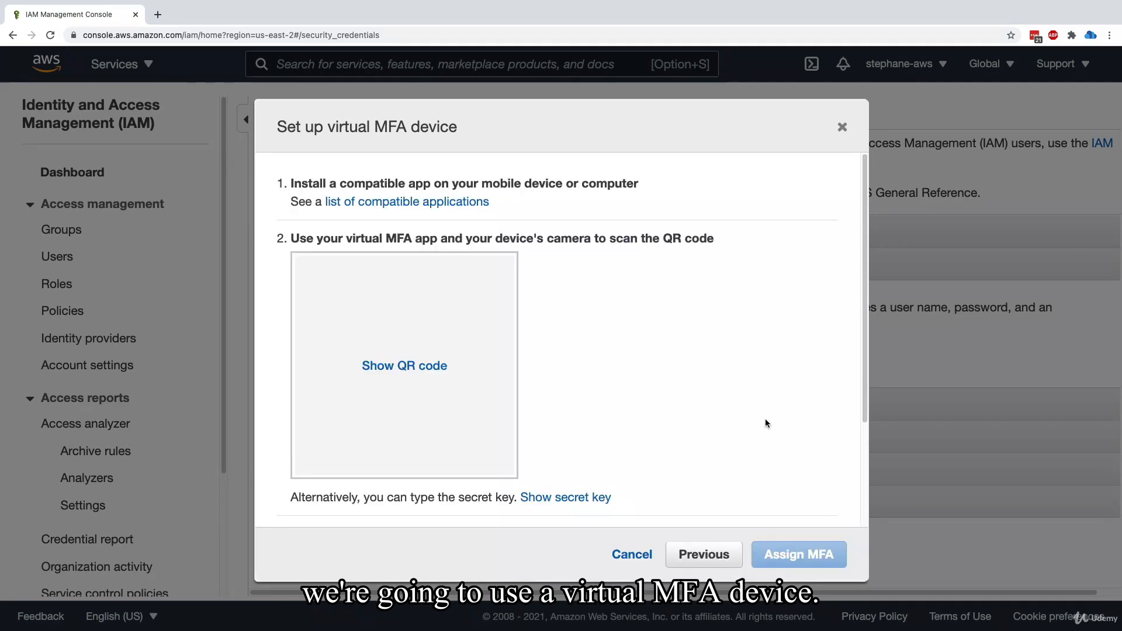
{"action": "left_click", "coordinate": [458, 204]}
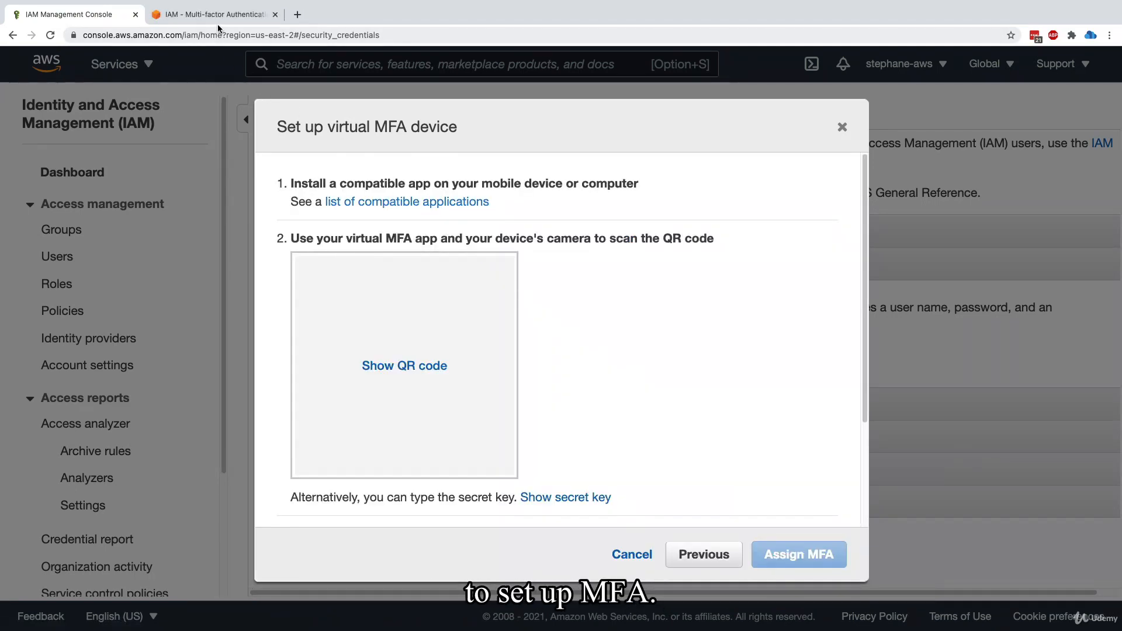
- On the compatible apps page, locate the Virtual MFA Applications list and its iPhone row
{"action": "left_click", "coordinate": [217, 20]}
{"action": "scroll", "coordinate": [412, 344], "scroll_direction": "down", "scroll_amount": 8}
{"action": "scroll", "coordinate": [411, 344], "scroll_direction": "up", "scroll_amount": 2}
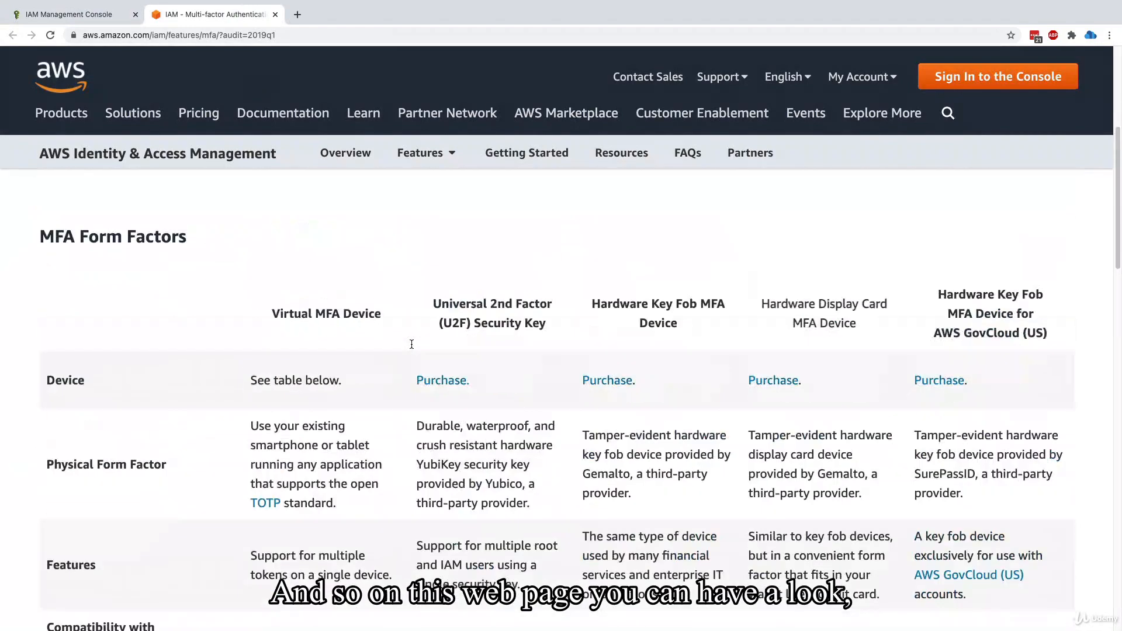
{"action": "scroll", "coordinate": [408, 337], "scroll_direction": "down", "scroll_amount": 8}
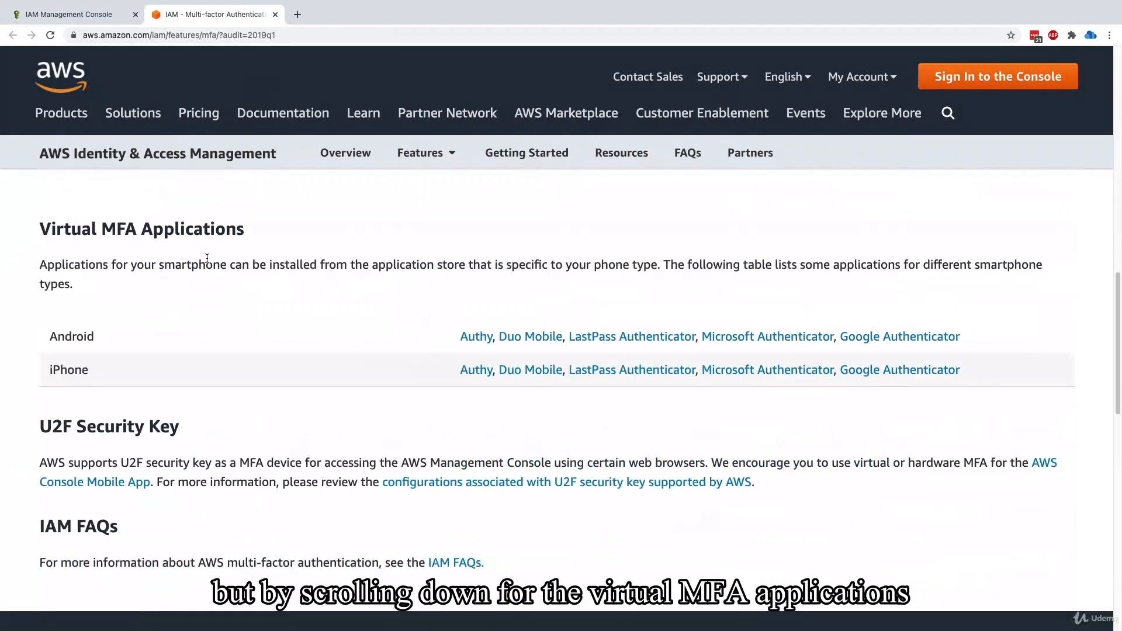
{"action": "left_click_drag", "start_coordinate": [88, 233], "coordinate": [250, 228]}
{"action": "left_click", "coordinate": [222, 245]}
{"action": "double_click", "coordinate": [77, 367]}
{"action": "left_click", "coordinate": [300, 324]}
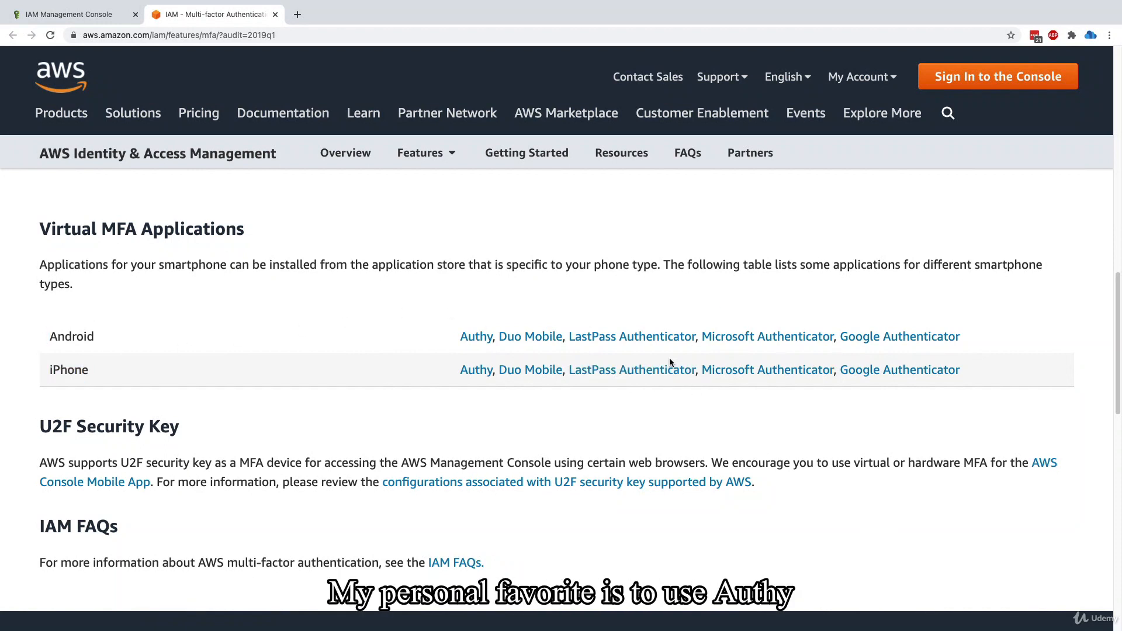
- Open Authy's Android and iPhone store pages in new tabs, view them, then return to the IAM setup
{"action": "left_click", "coordinate": [476, 340], "text": "super"}
{"action": "left_click", "coordinate": [476, 373], "text": "super"}
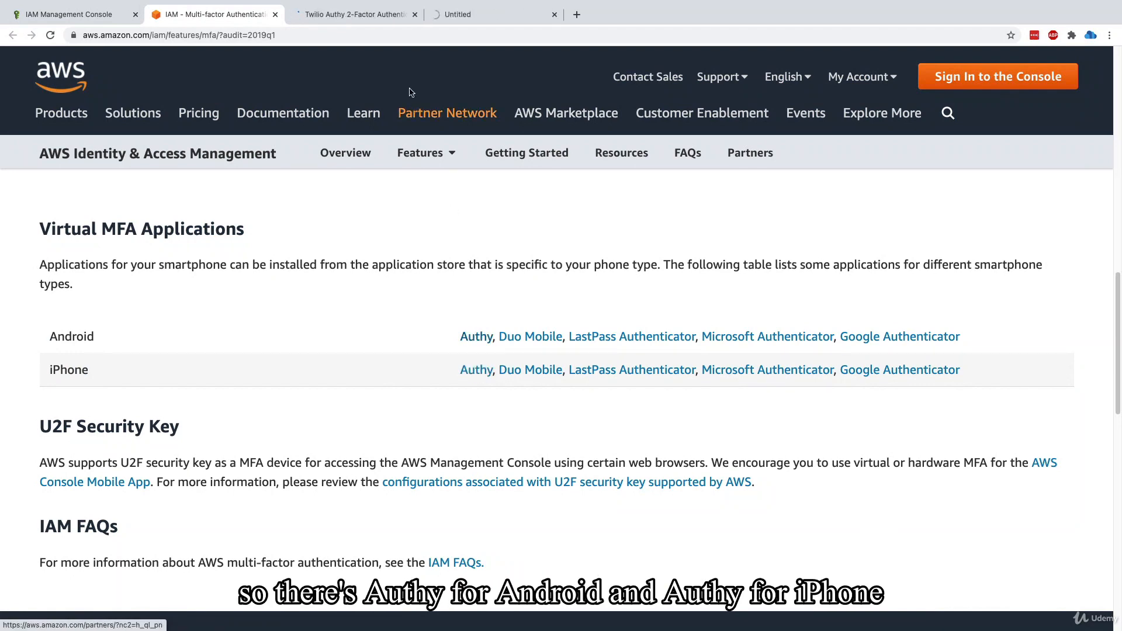
{"action": "left_click", "coordinate": [394, 22]}
{"action": "left_click", "coordinate": [458, 20]}
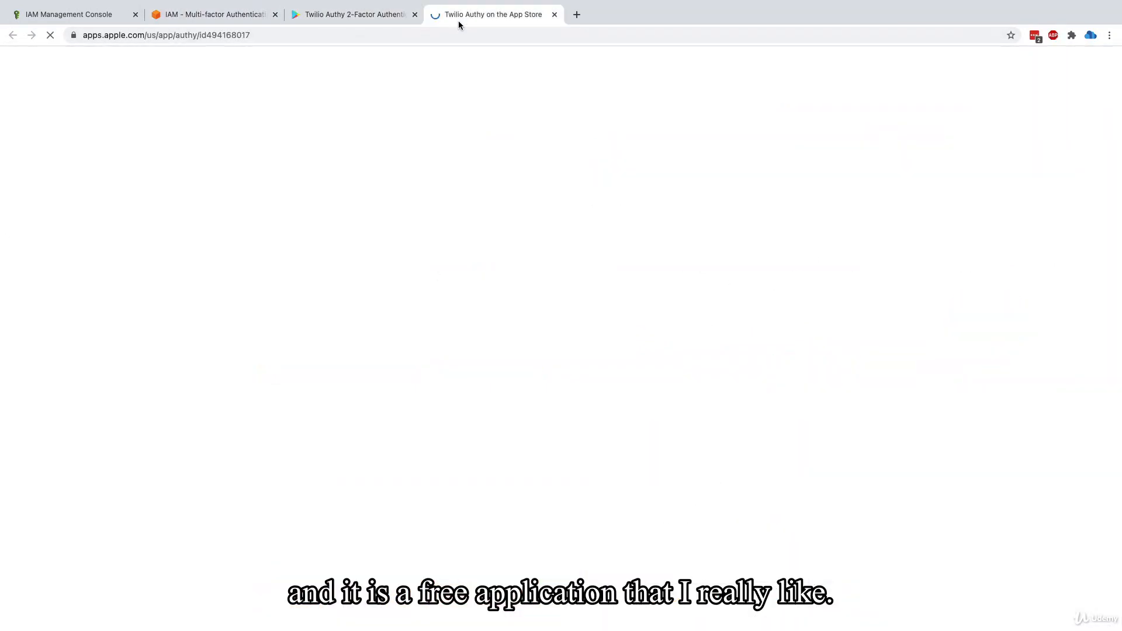
{"action": "left_click", "coordinate": [210, 14]}
{"action": "left_click", "coordinate": [100, 11]}
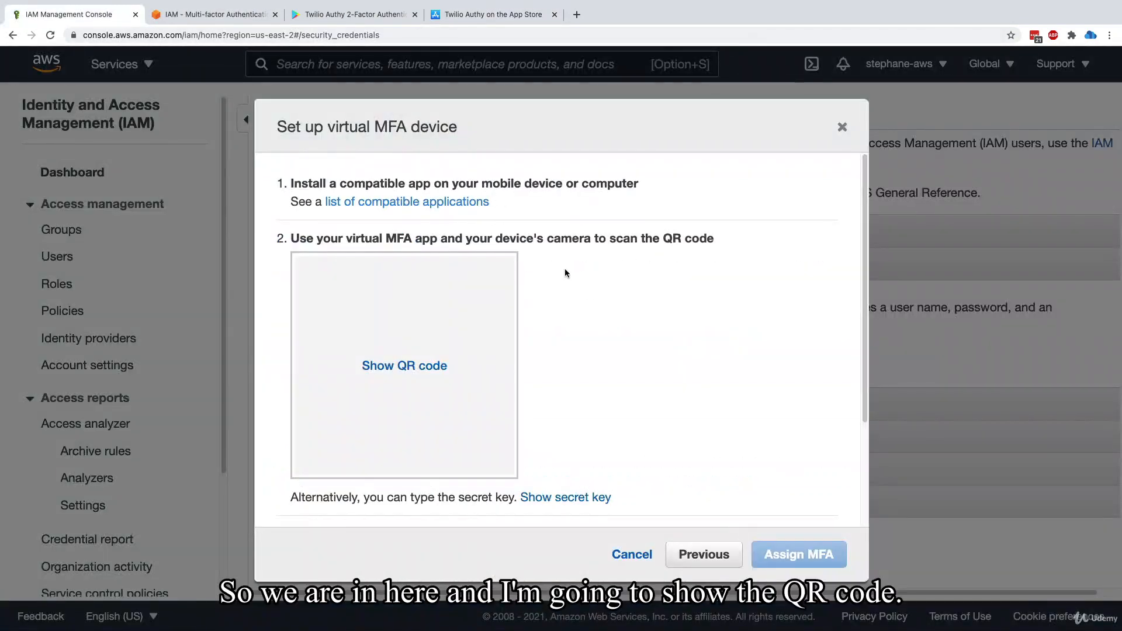
- Show the QR code for Authy, enter two consecutive Authy codes, and assign the virtual MFA device
{"action": "left_click", "coordinate": [441, 370]}
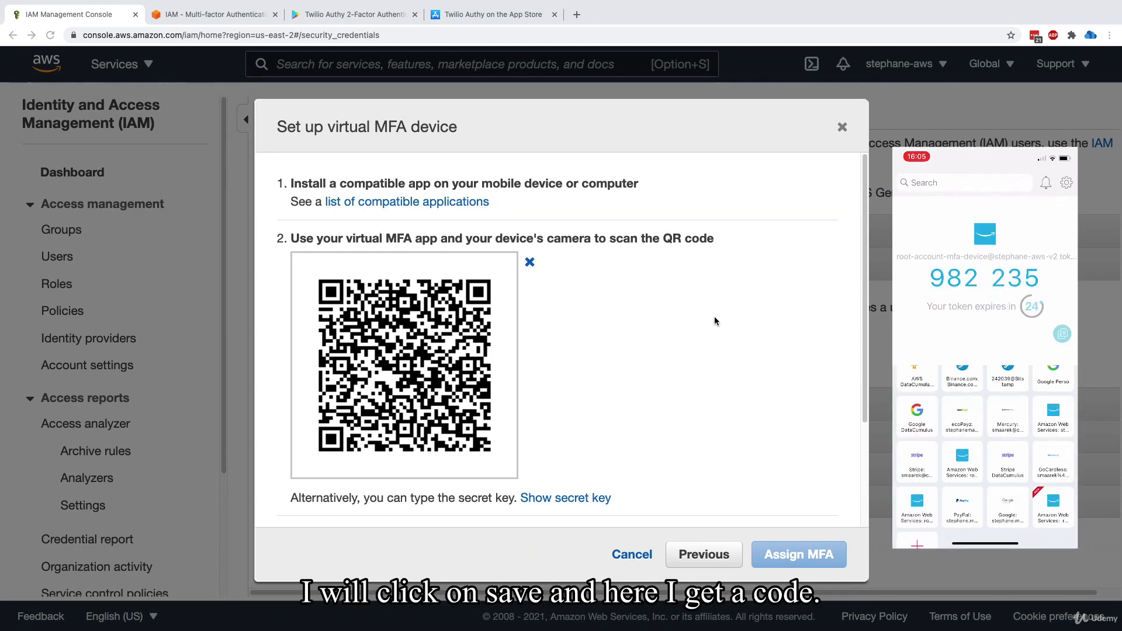
{"action": "scroll", "coordinate": [669, 366], "scroll_direction": "down", "scroll_amount": 3}
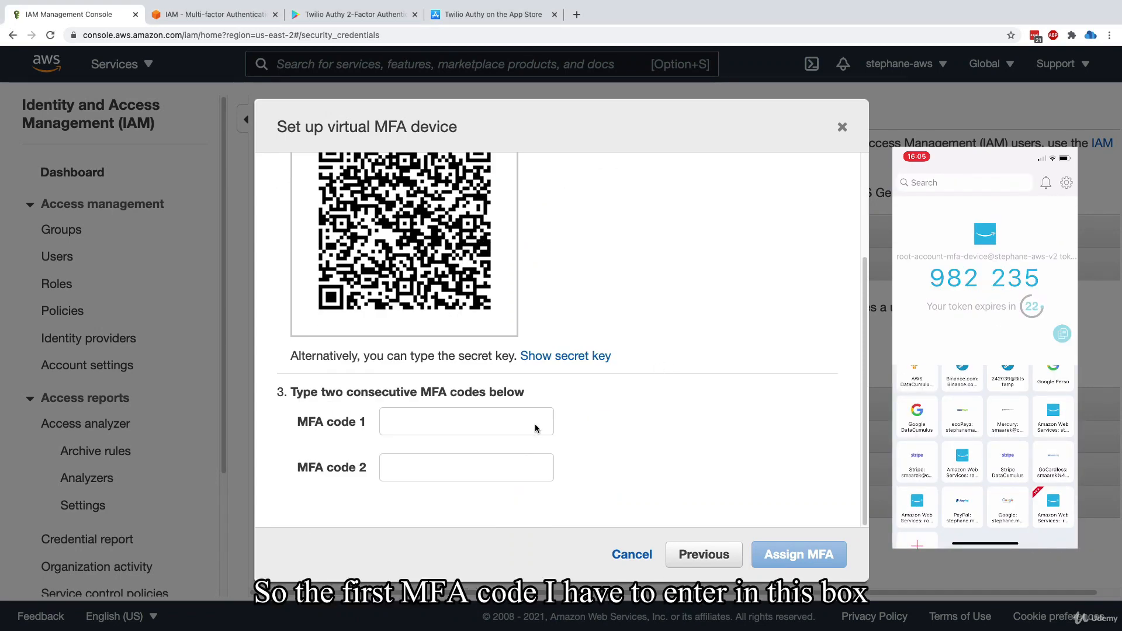
{"action": "left_click", "coordinate": [517, 427]}
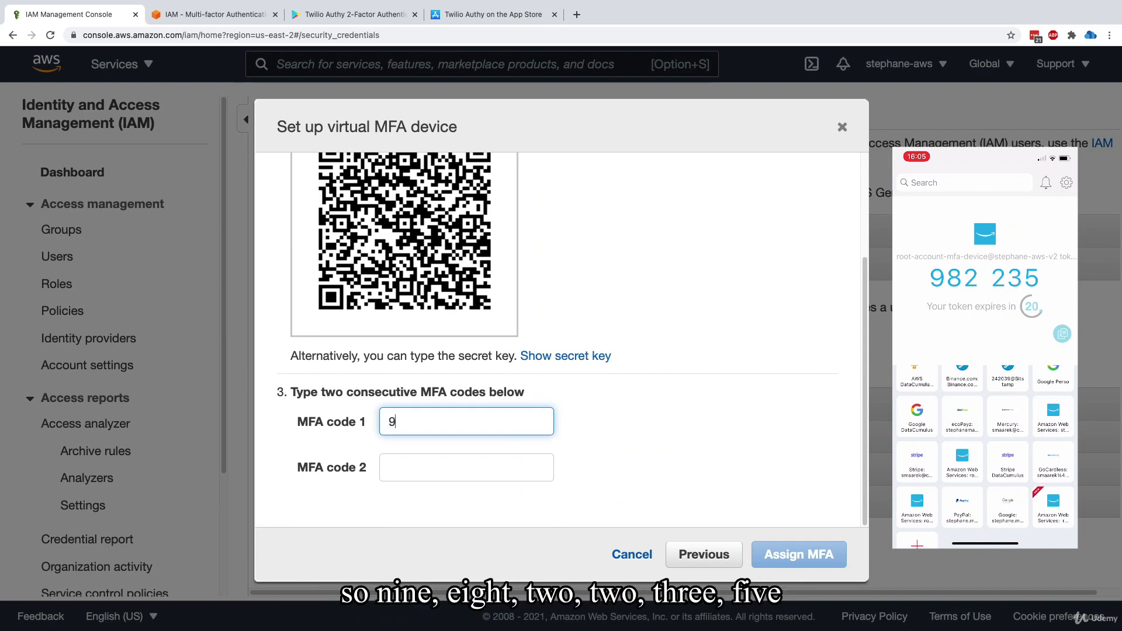
{"action": "left_click", "coordinate": [494, 466]}
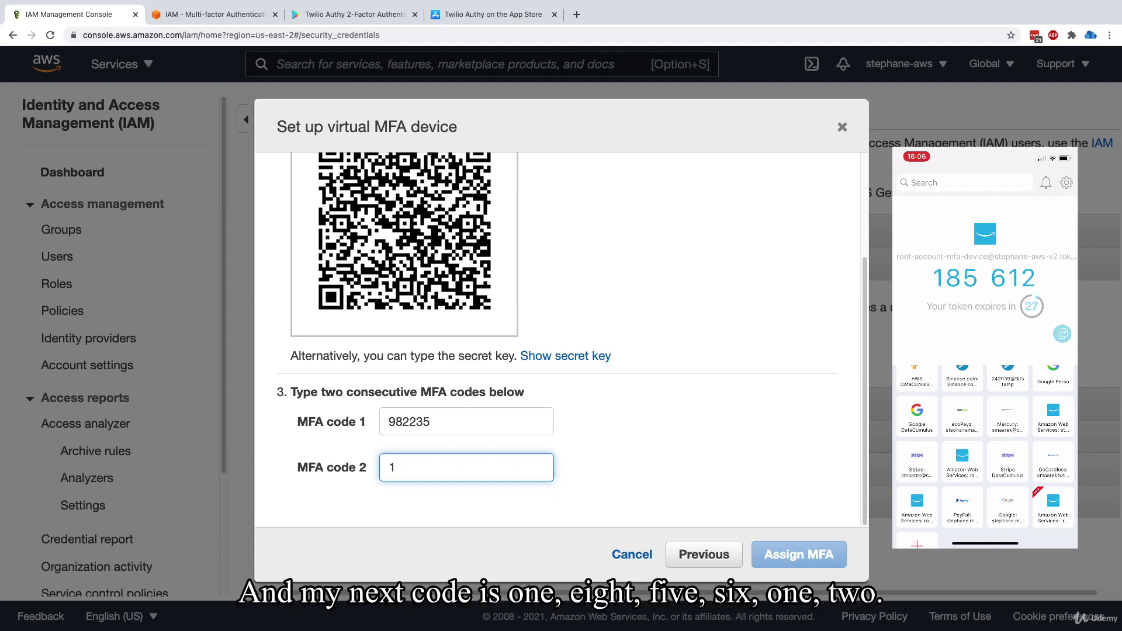
{"action": "left_click", "coordinate": [773, 553]}
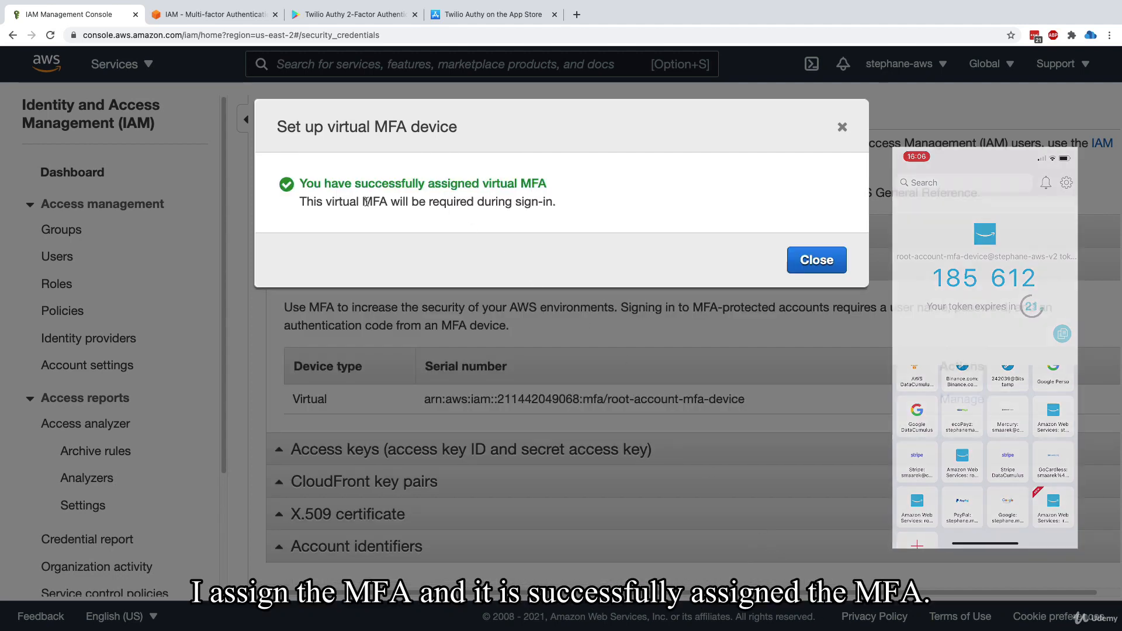
- Close the MFA success dialog and open the account menu in the top bar
{"action": "double_click", "coordinate": [366, 201]}
{"action": "left_click", "coordinate": [816, 260]}
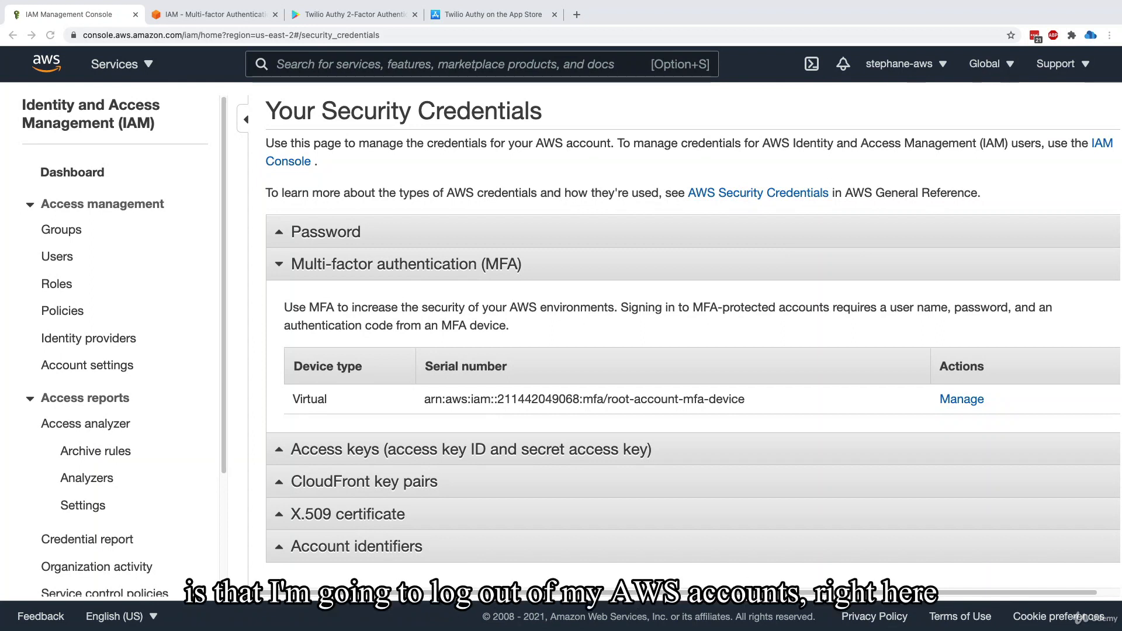
{"action": "left_click", "coordinate": [929, 70]}
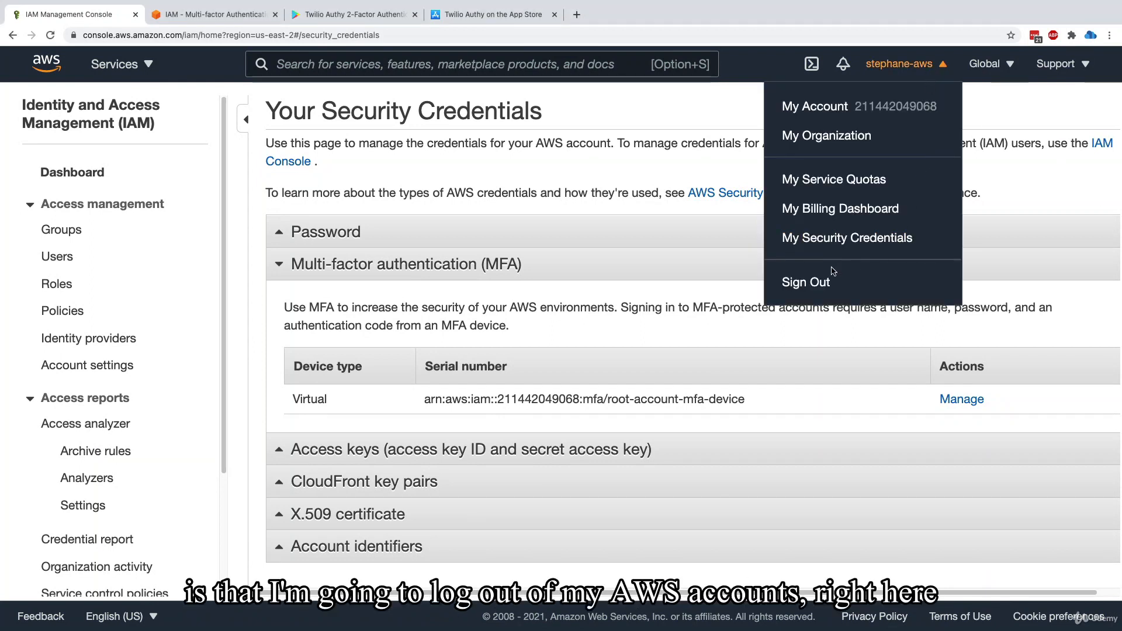
- Sign out, log back in as the root user, and submit the Authy MFA code
{"action": "left_click", "coordinate": [812, 282]}
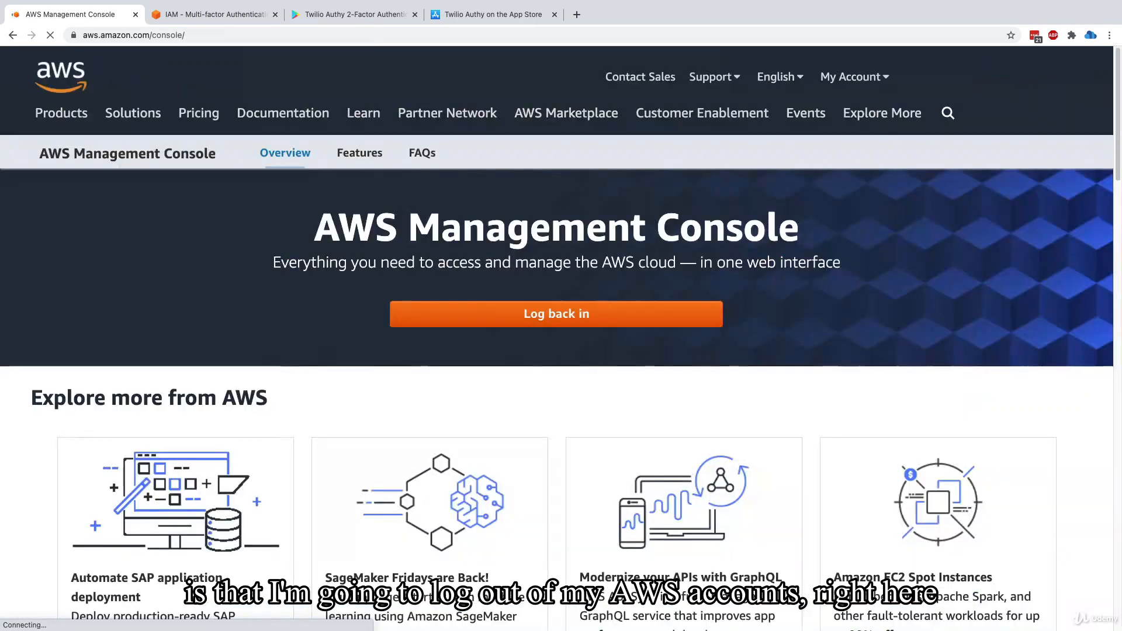
{"action": "left_click", "coordinate": [986, 84]}
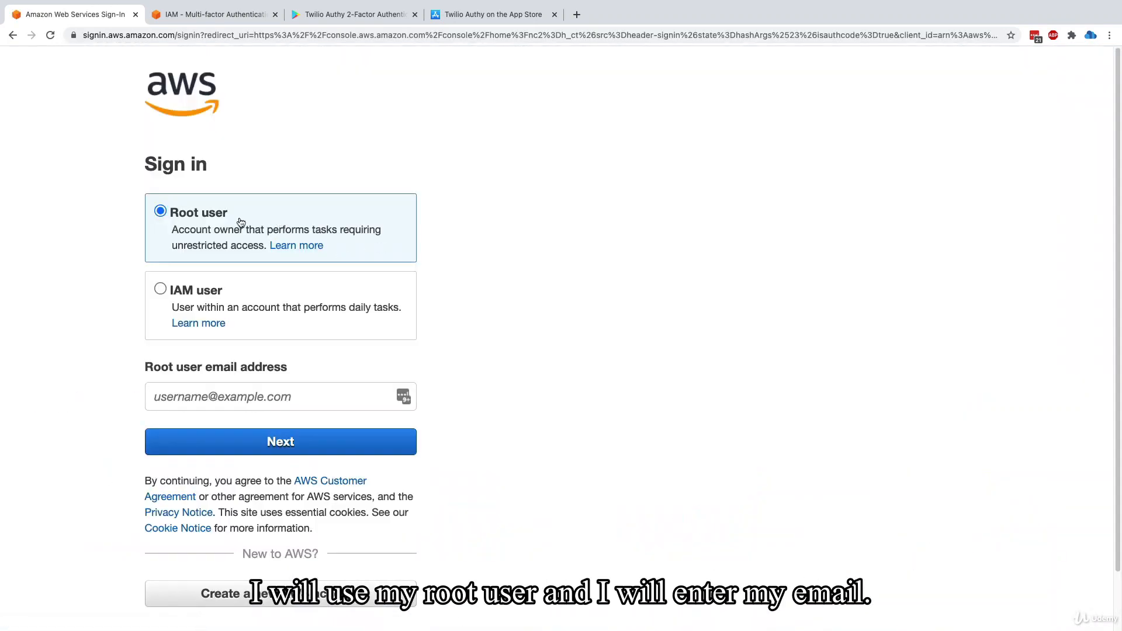
{"action": "left_click", "coordinate": [241, 388]}
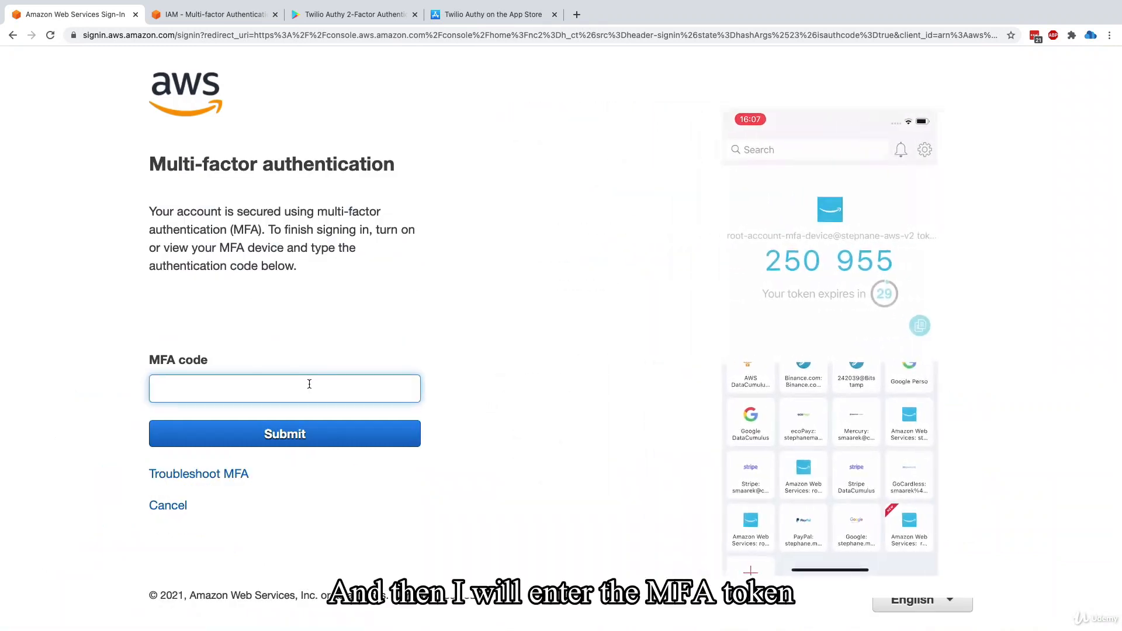
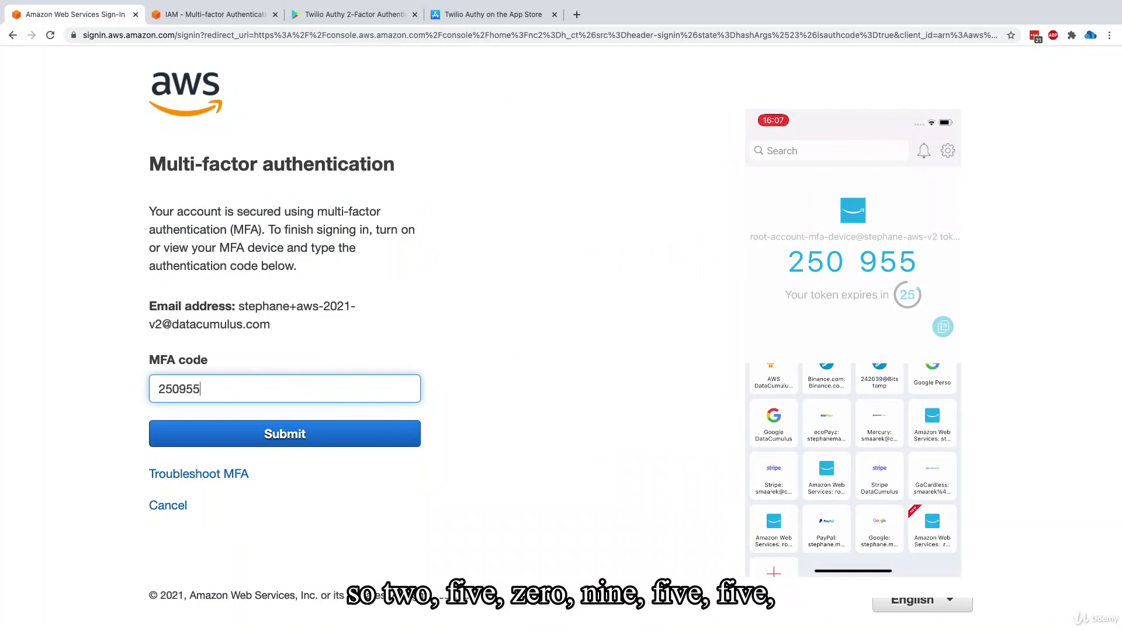
{"action": "left_click", "coordinate": [284, 434]}
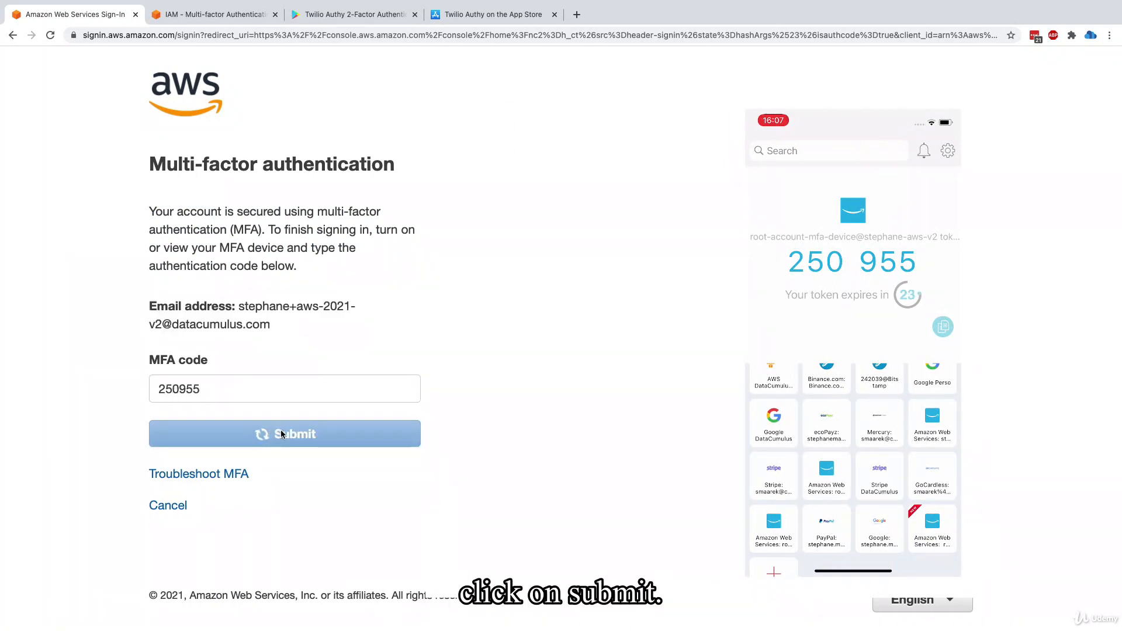